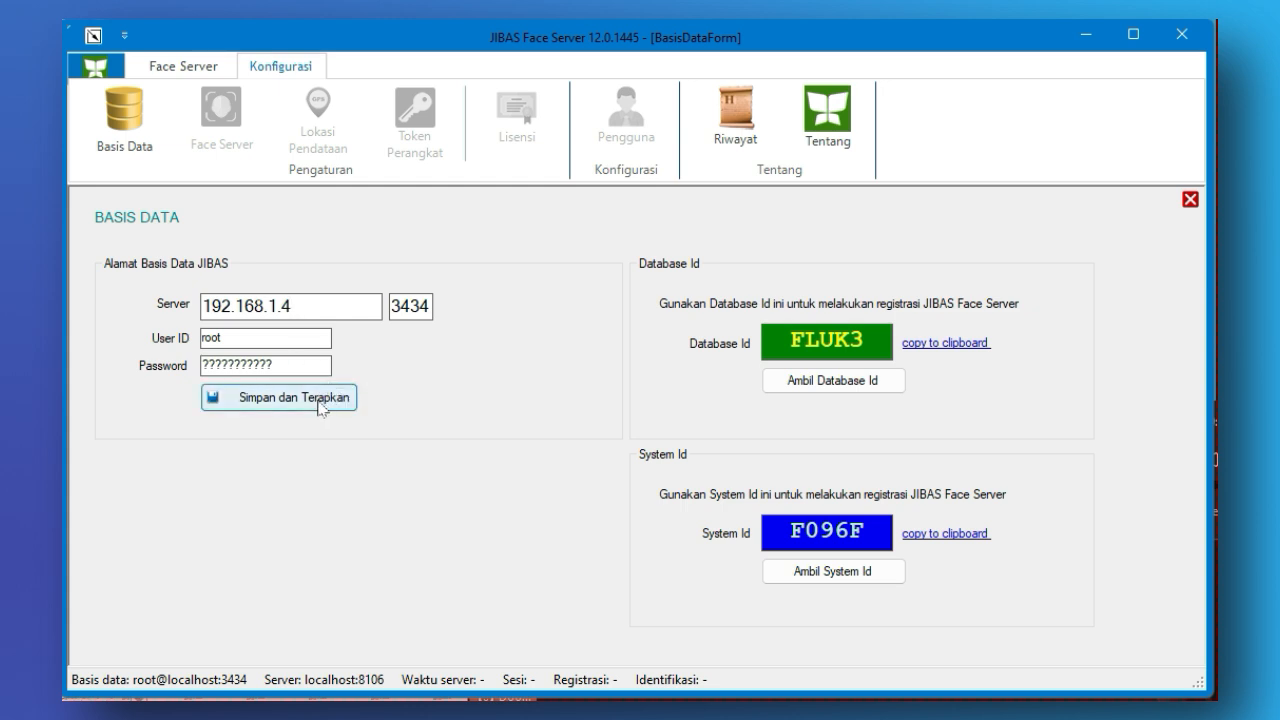
- Save and apply the JIBAS database address 192.168.1.4 with port 3434
click(326, 406)
click(753, 452)
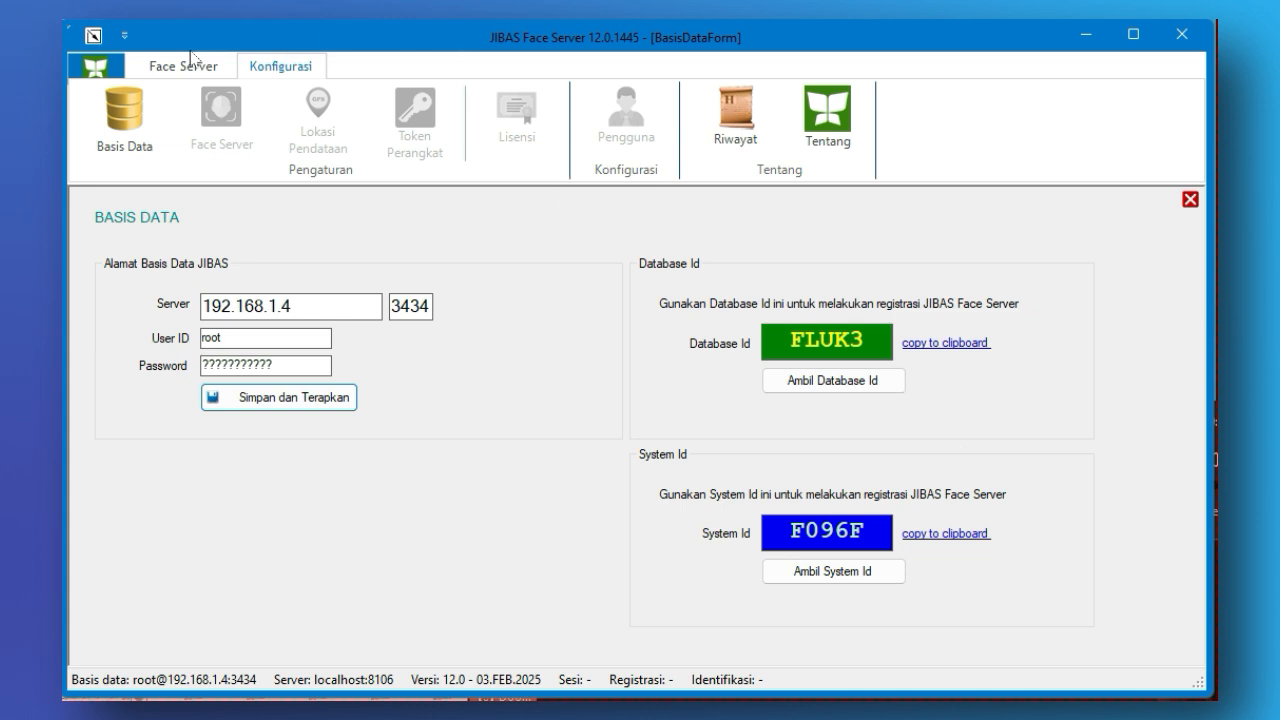
- Log in to the Face Server with the login jibas and the account password
click(100, 70)
click(130, 126)
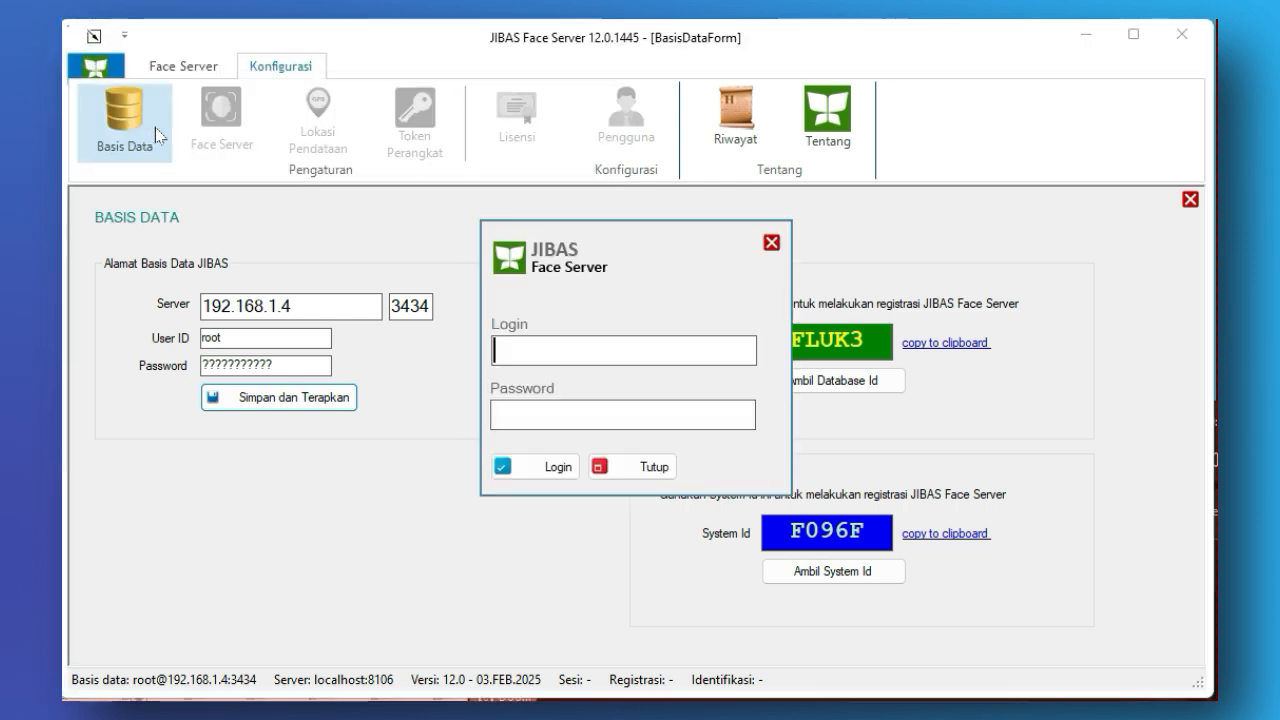
text(jibas)
key(Tab)
text(????????)
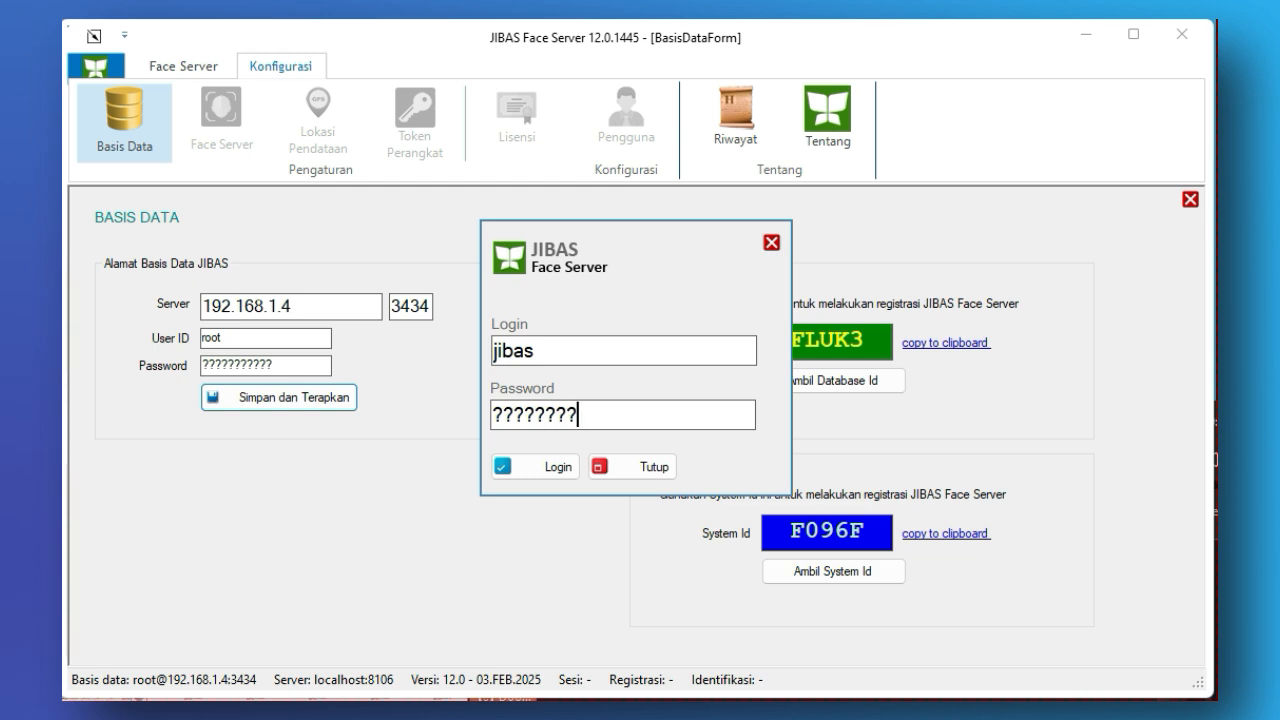
key(Tab)
key(Return)
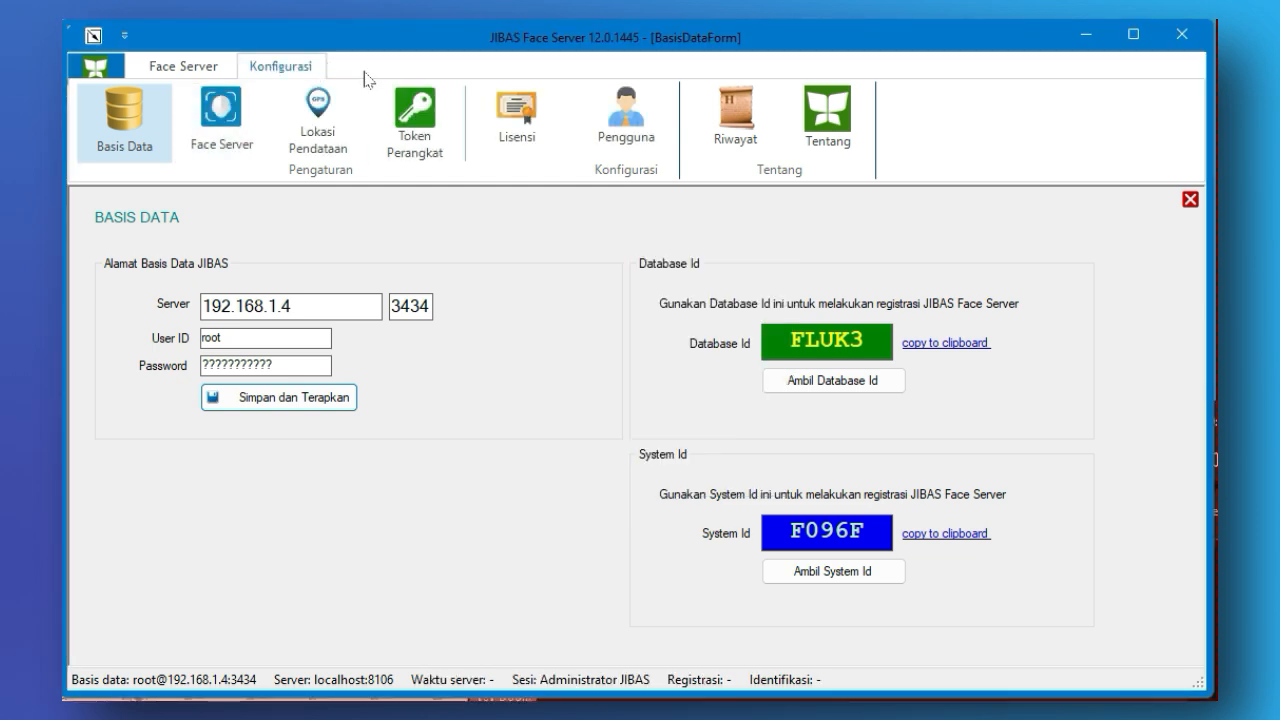
click(236, 132)
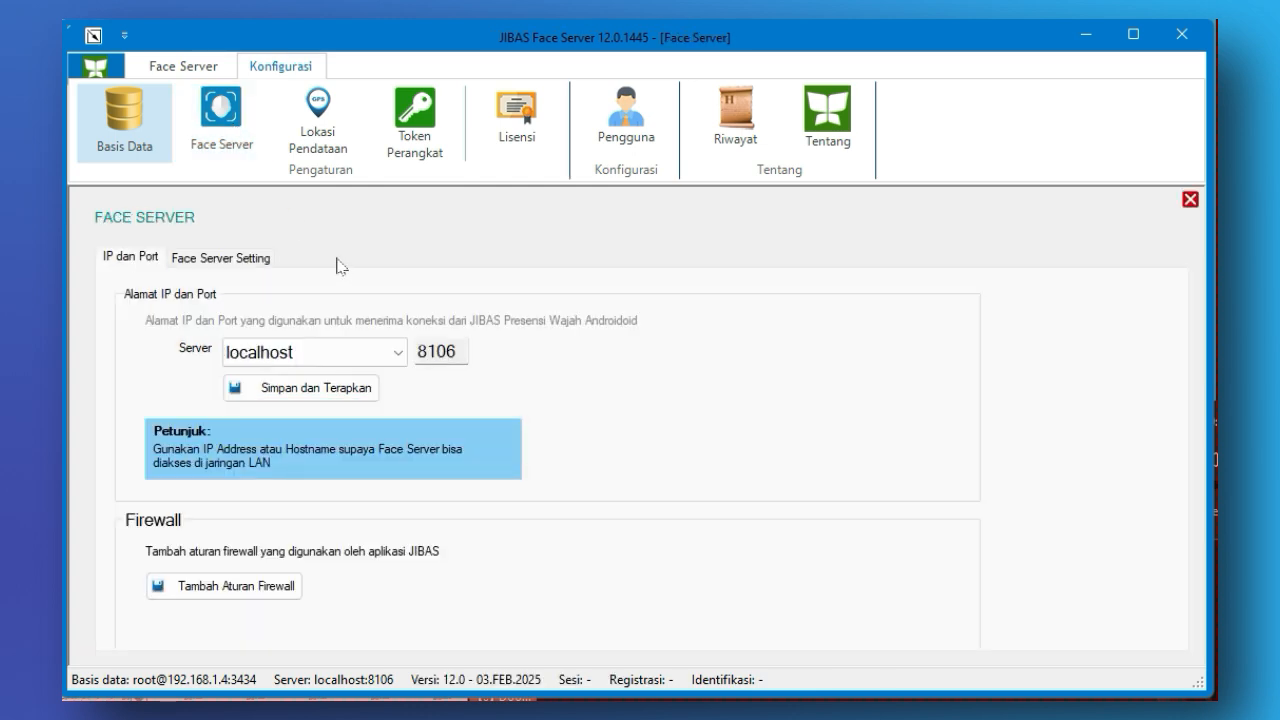
click(350, 362)
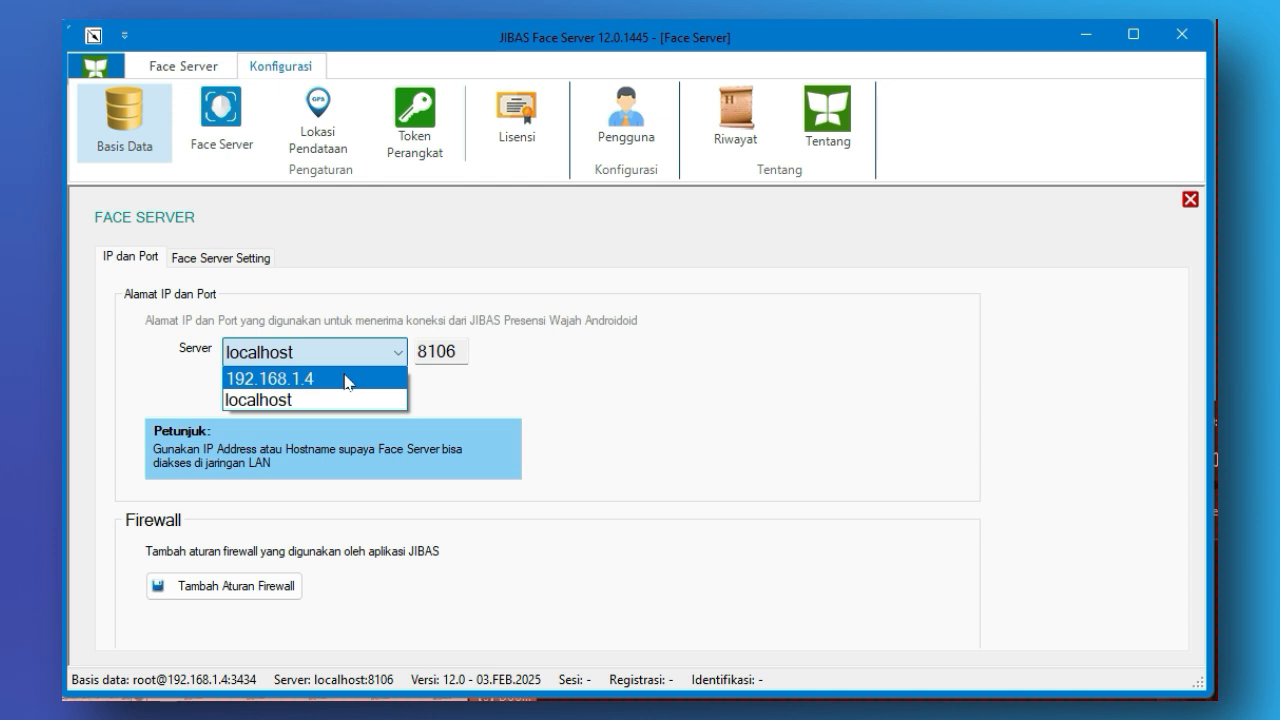
click(345, 380)
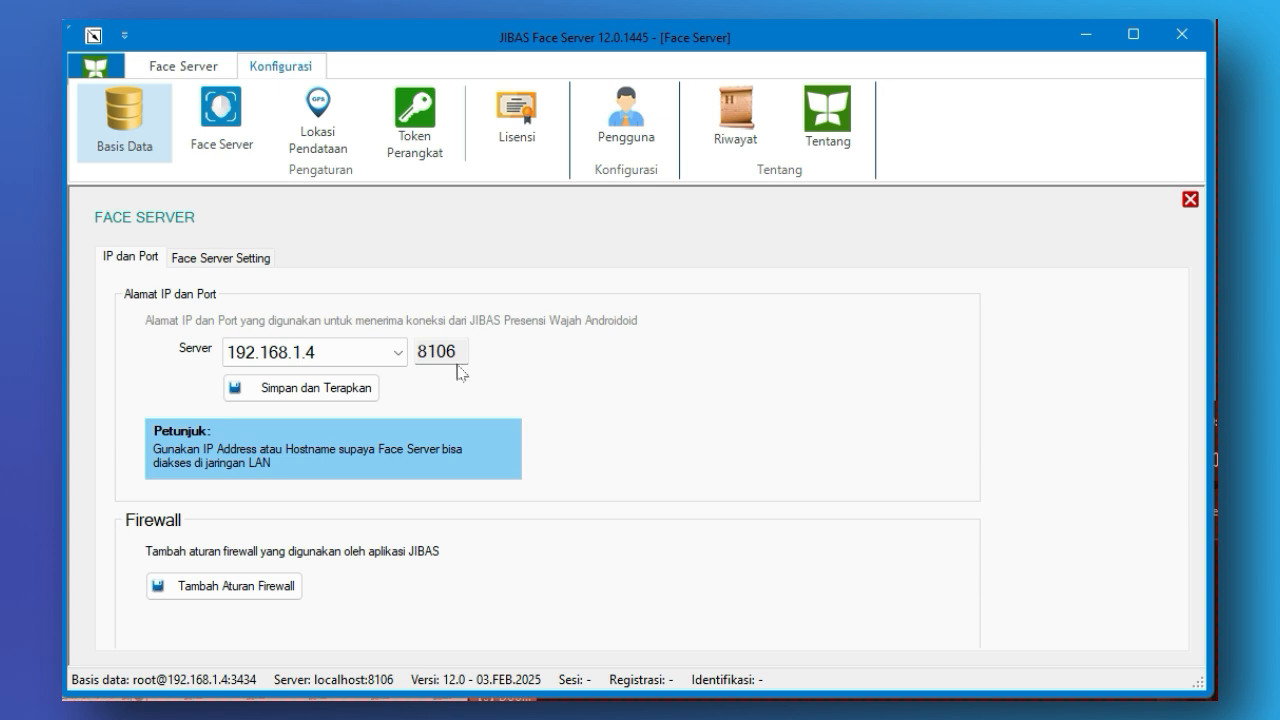
click(353, 390)
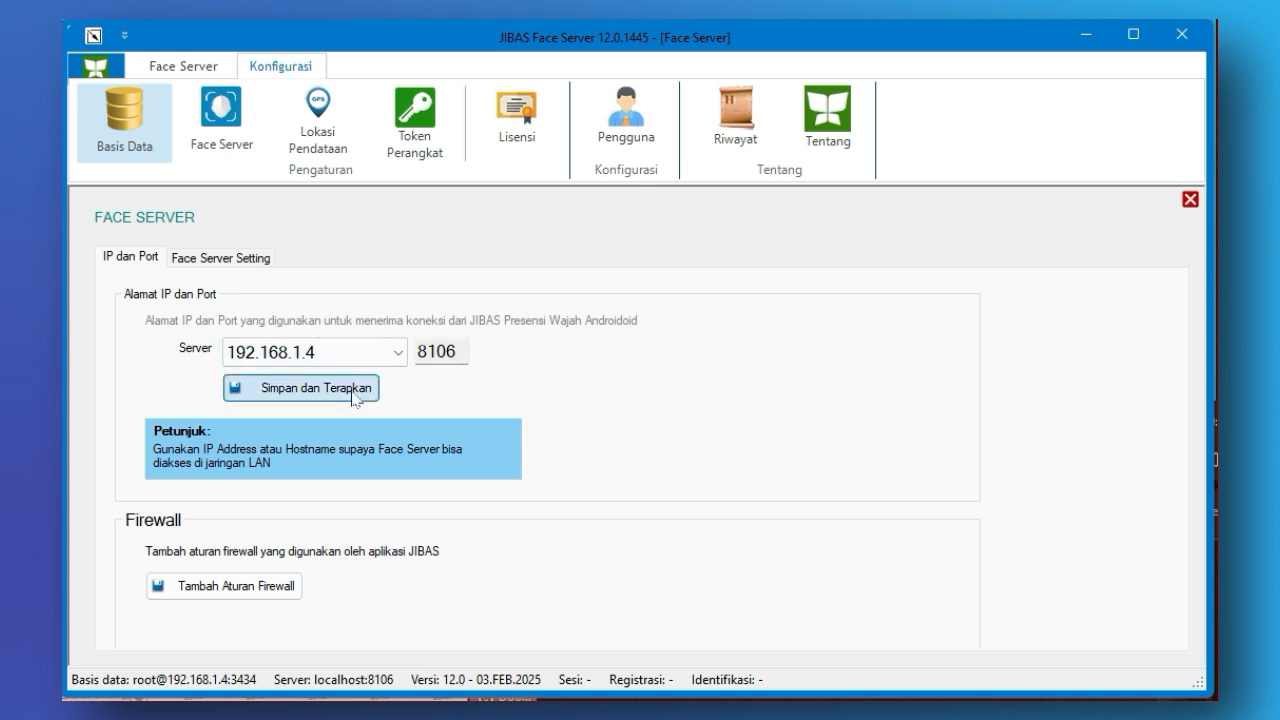
click(766, 458)
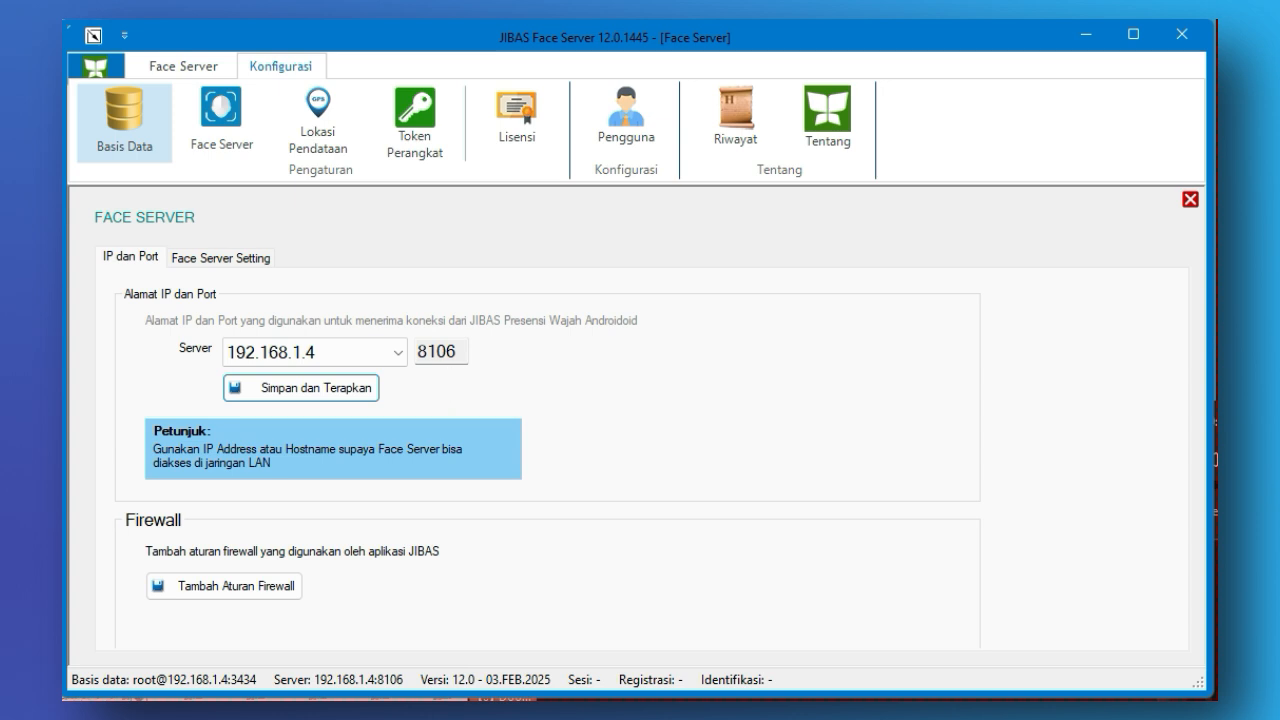
- Add the firewall rules that open the JIBAS ports 80, 3434 and 8100-8106
click(293, 594)
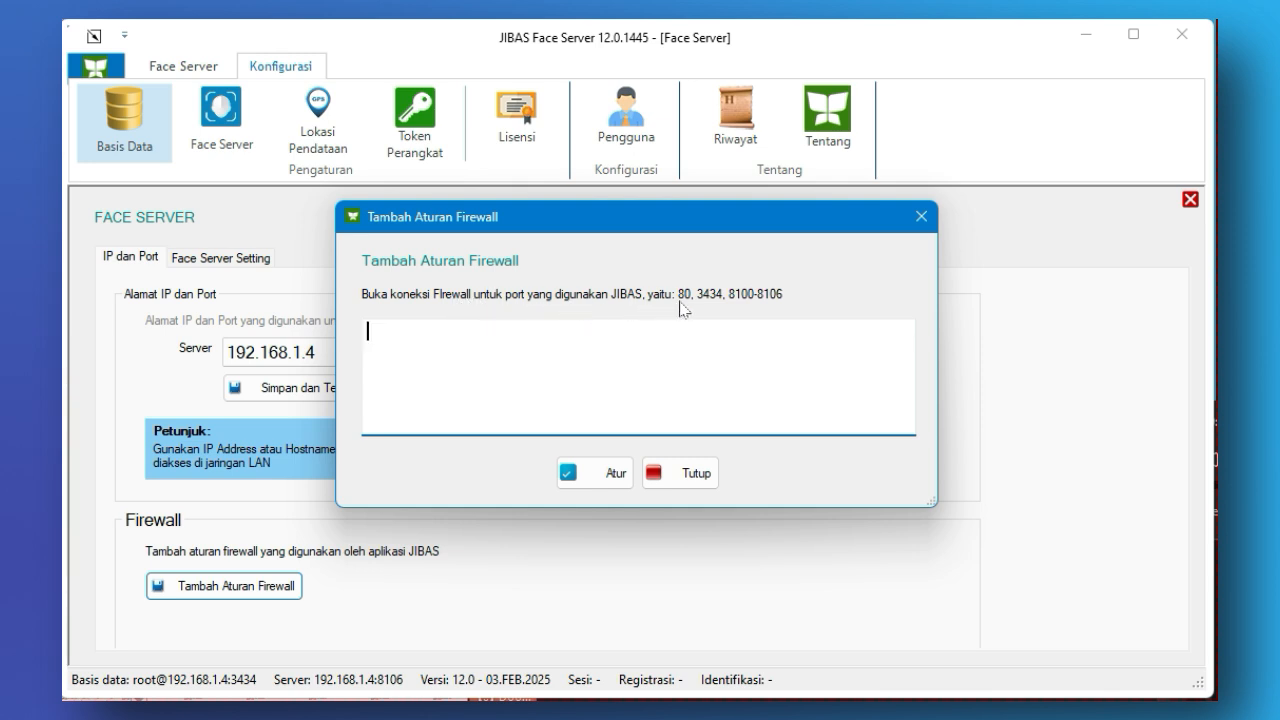
click(617, 475)
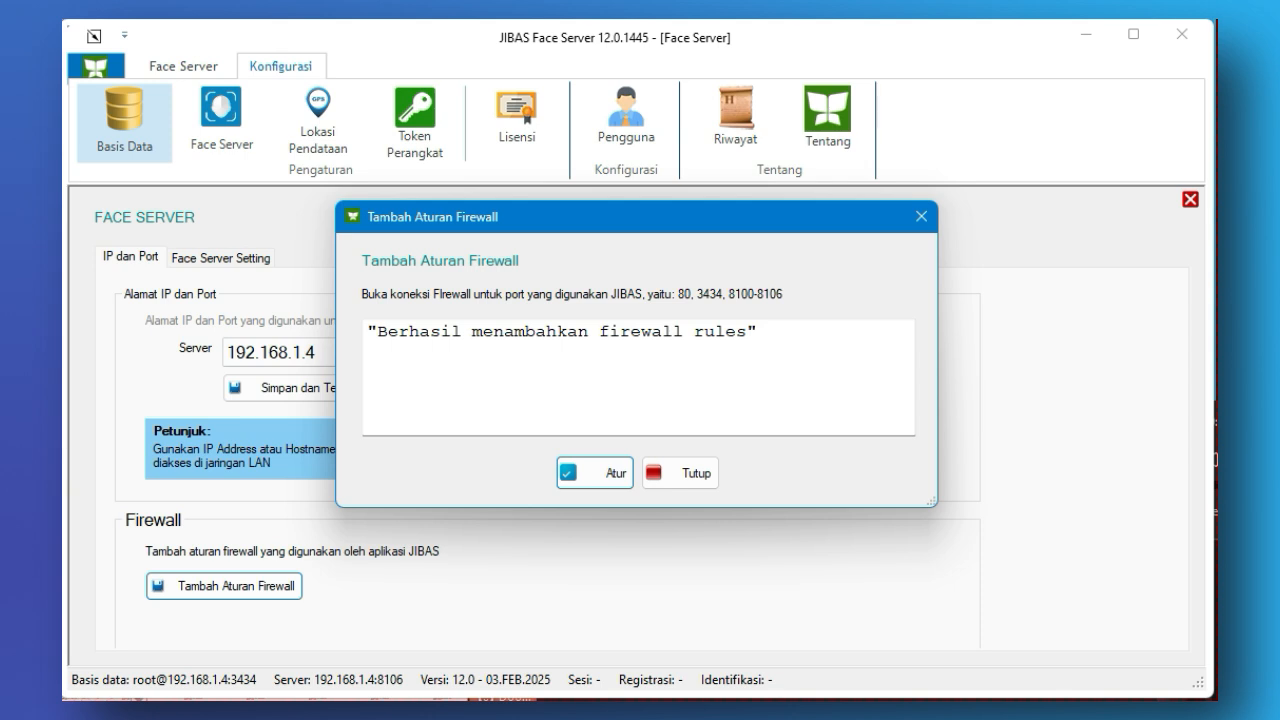
click(705, 476)
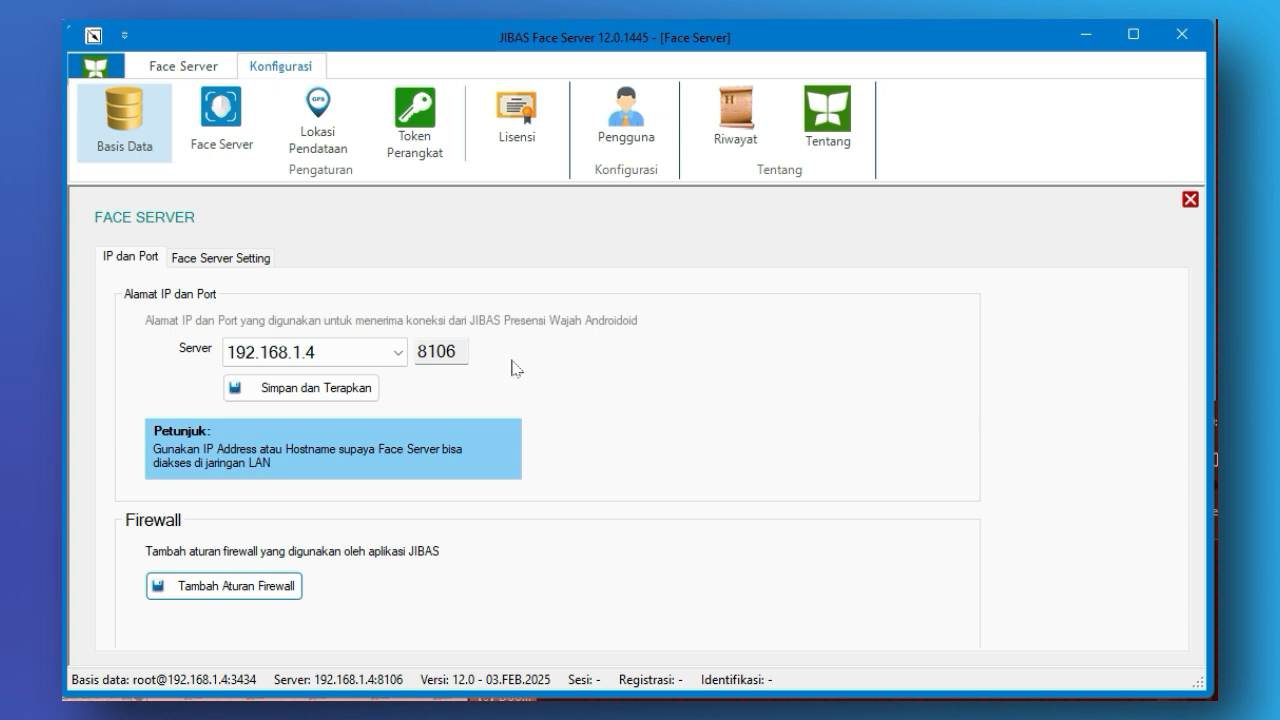
- Try minimum face recognition scores of 0.8 and 0.99 in the Face Server settings, then set the score to 0.95
click(247, 266)
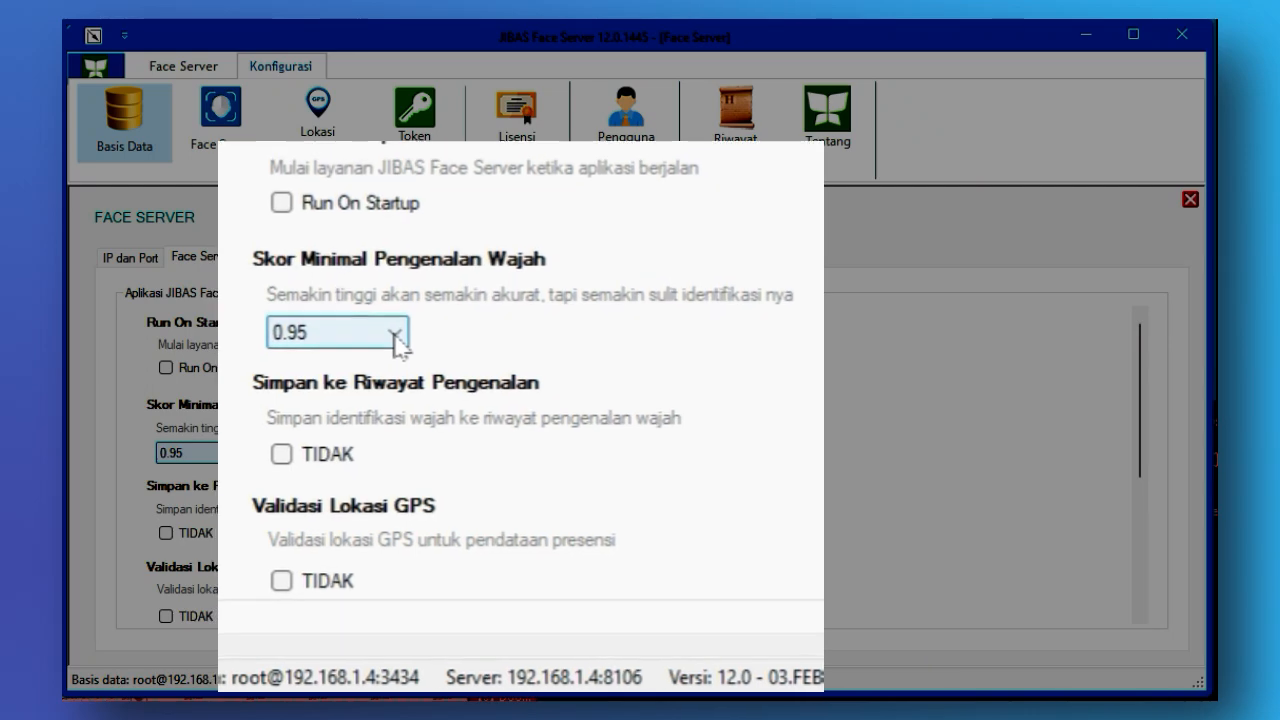
click(240, 456)
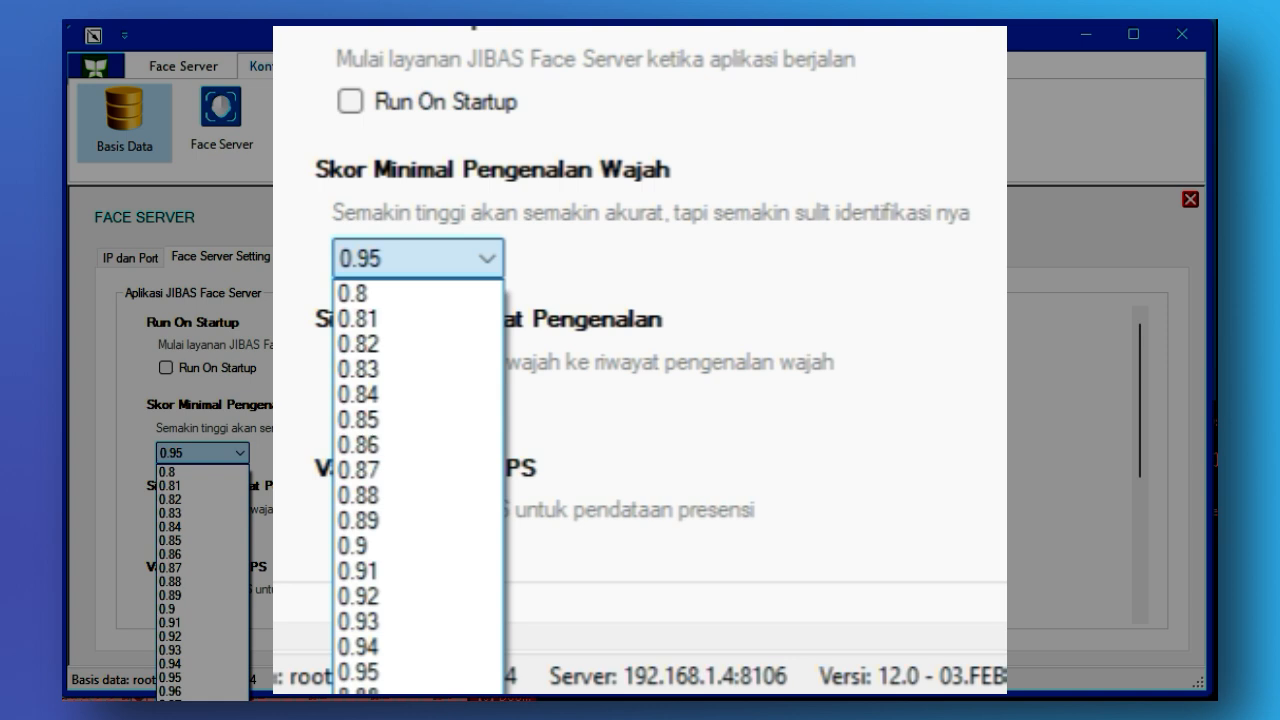
click(458, 295)
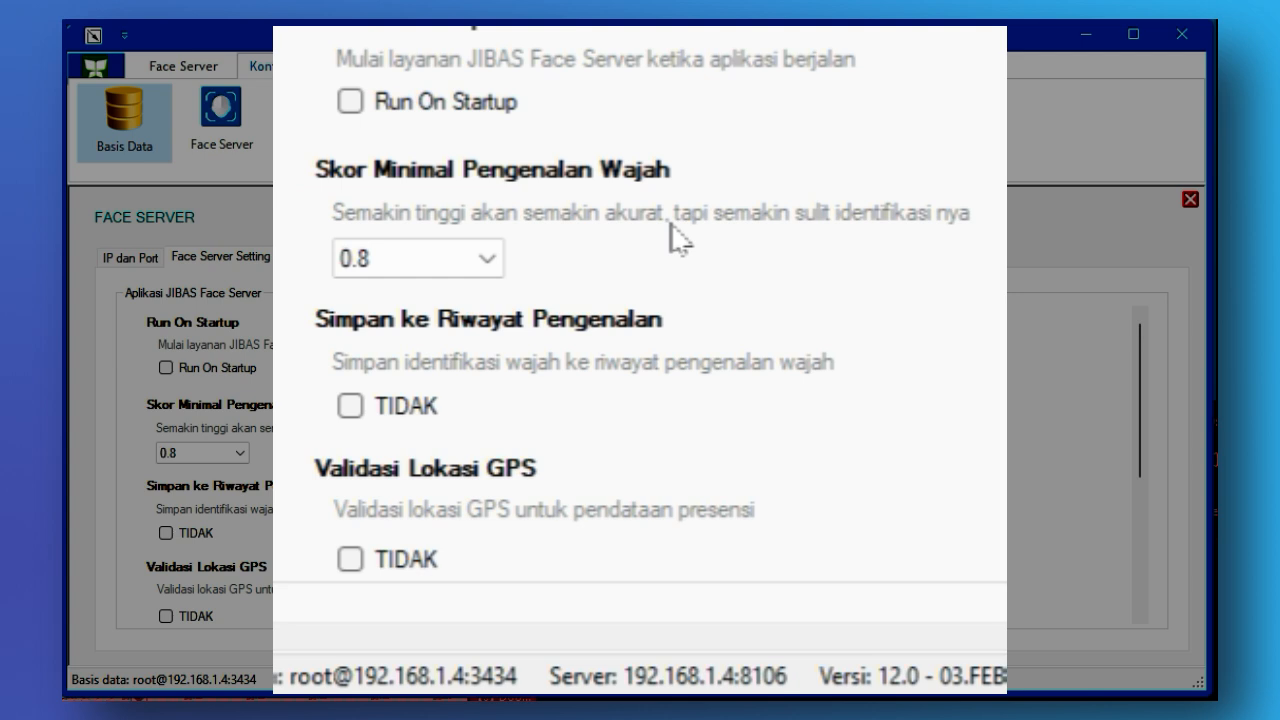
click(490, 262)
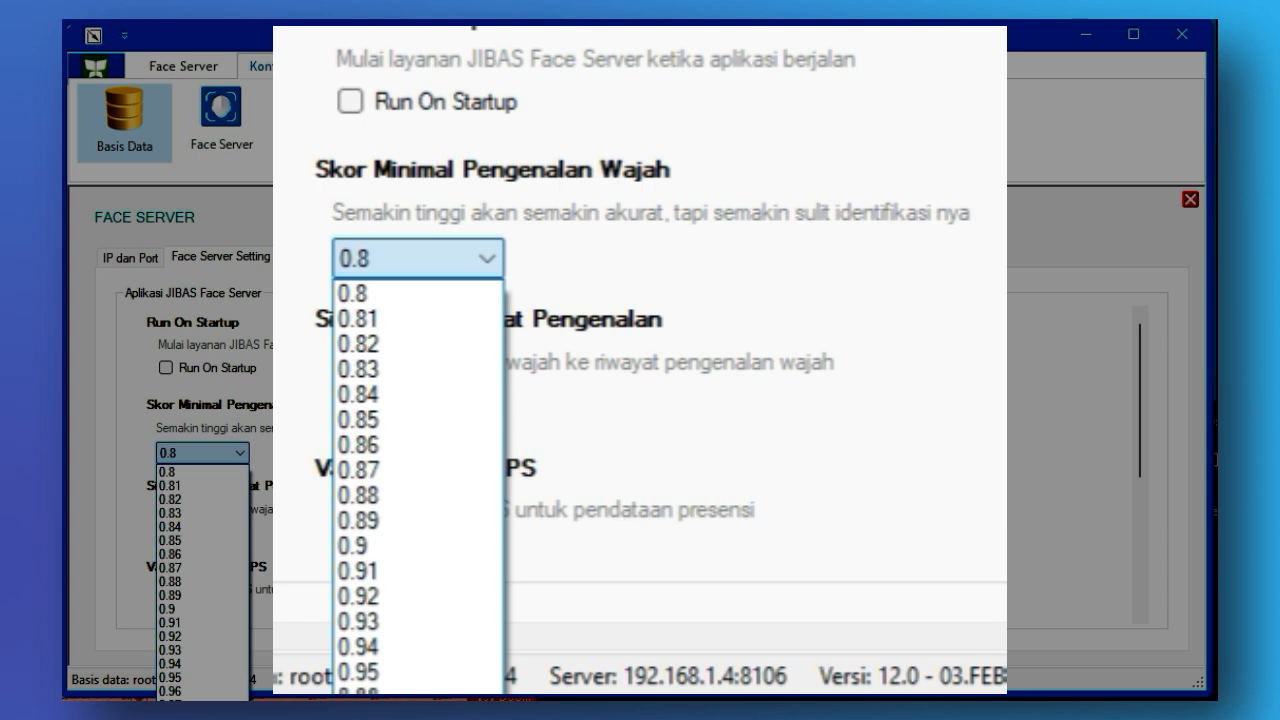
click(426, 692)
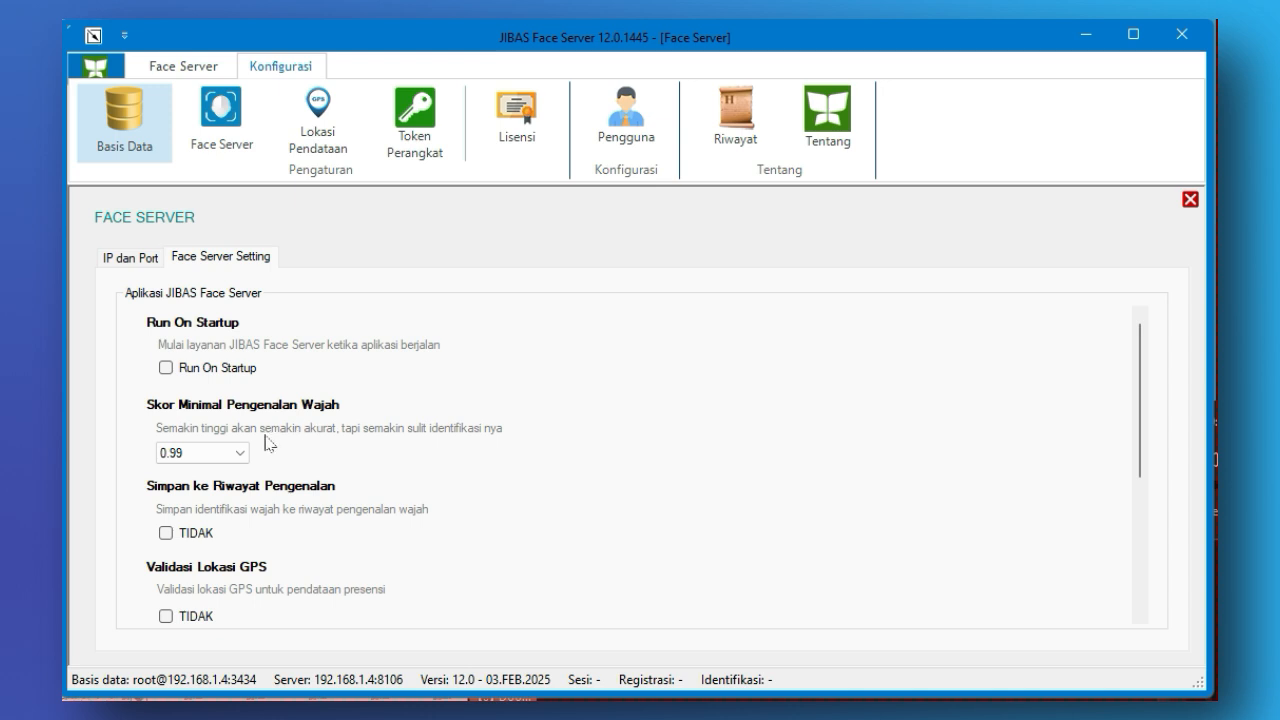
click(237, 456)
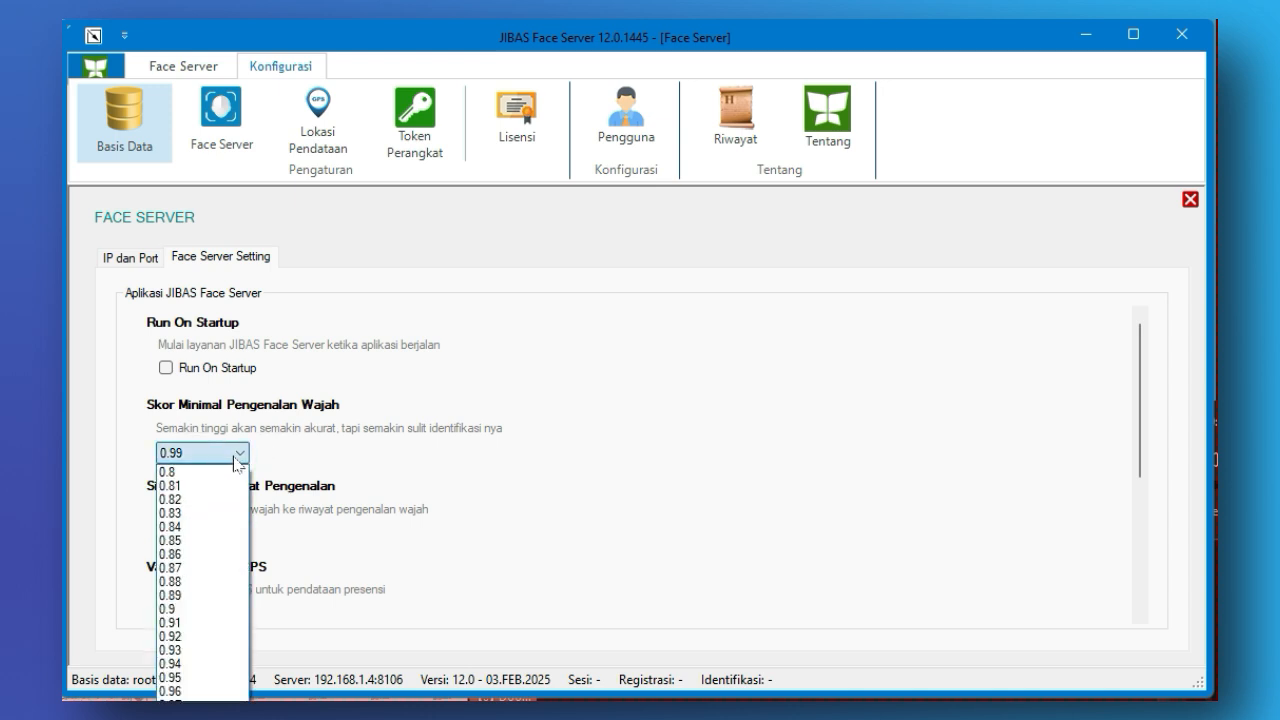
click(203, 677)
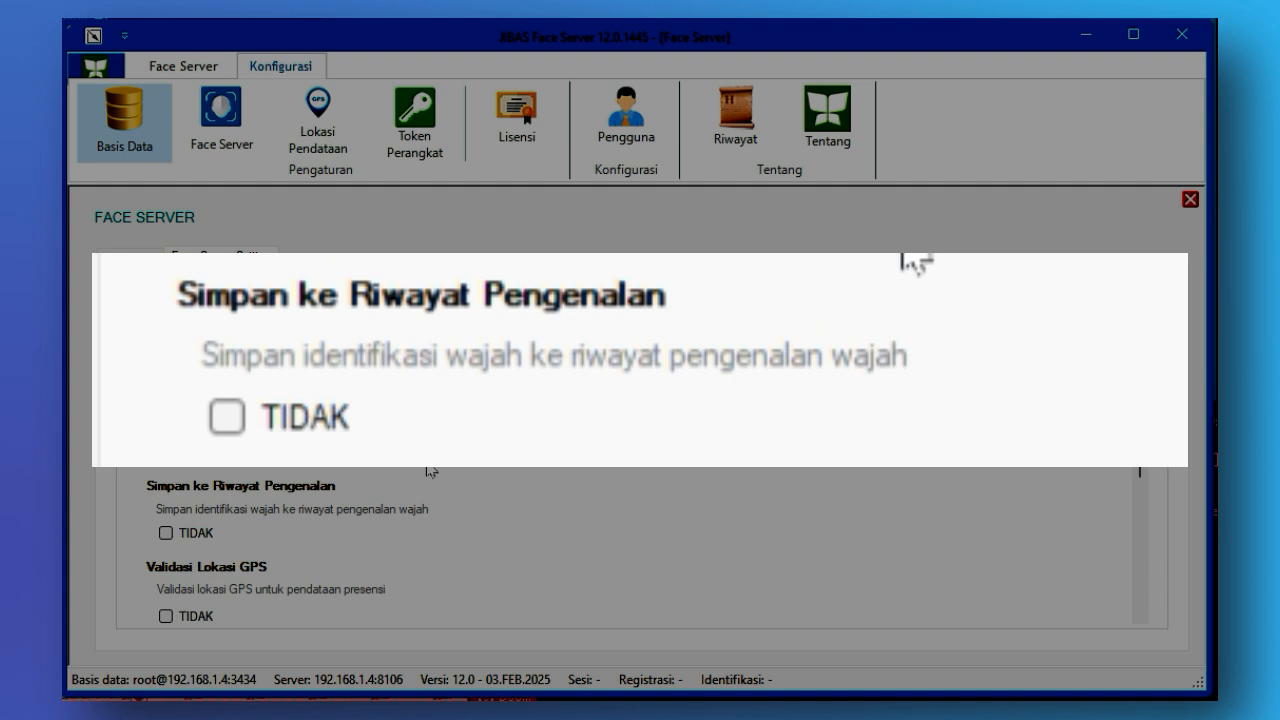
- Enable GPS location validation for attendance and set device token validation to Gunakan Token Perangkat
scroll(355, 500, down, 3)
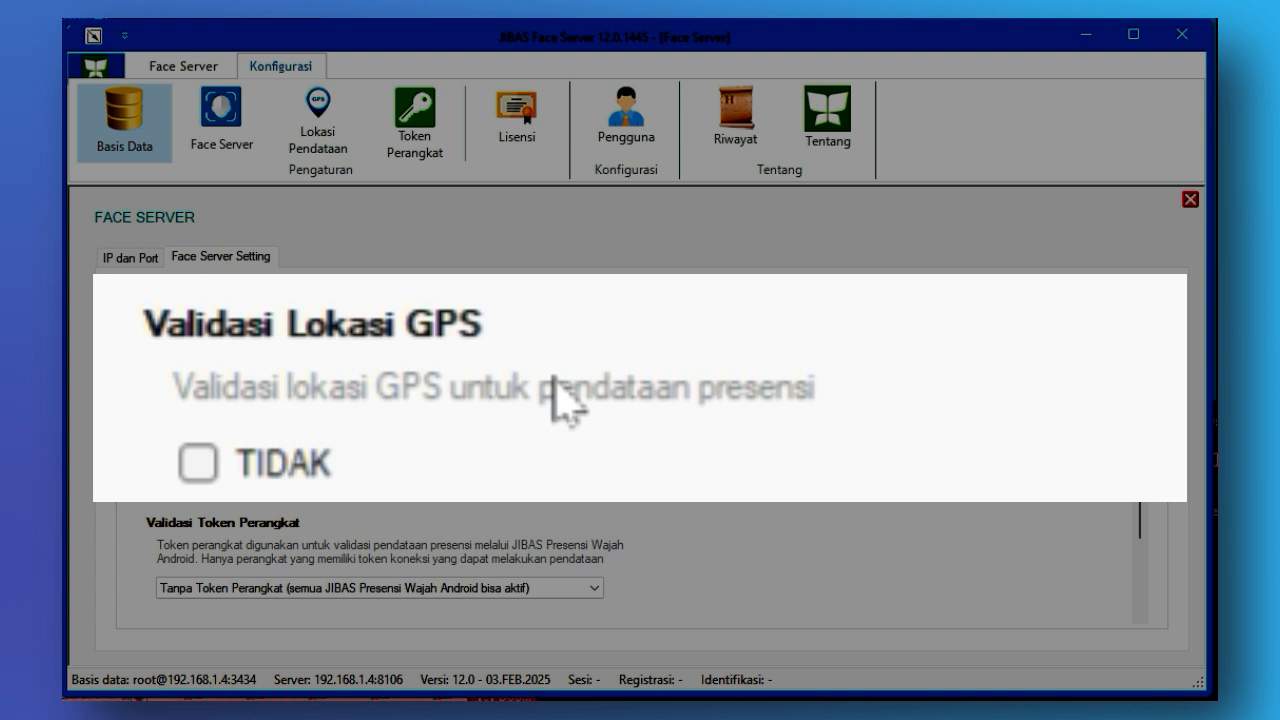
click(166, 490)
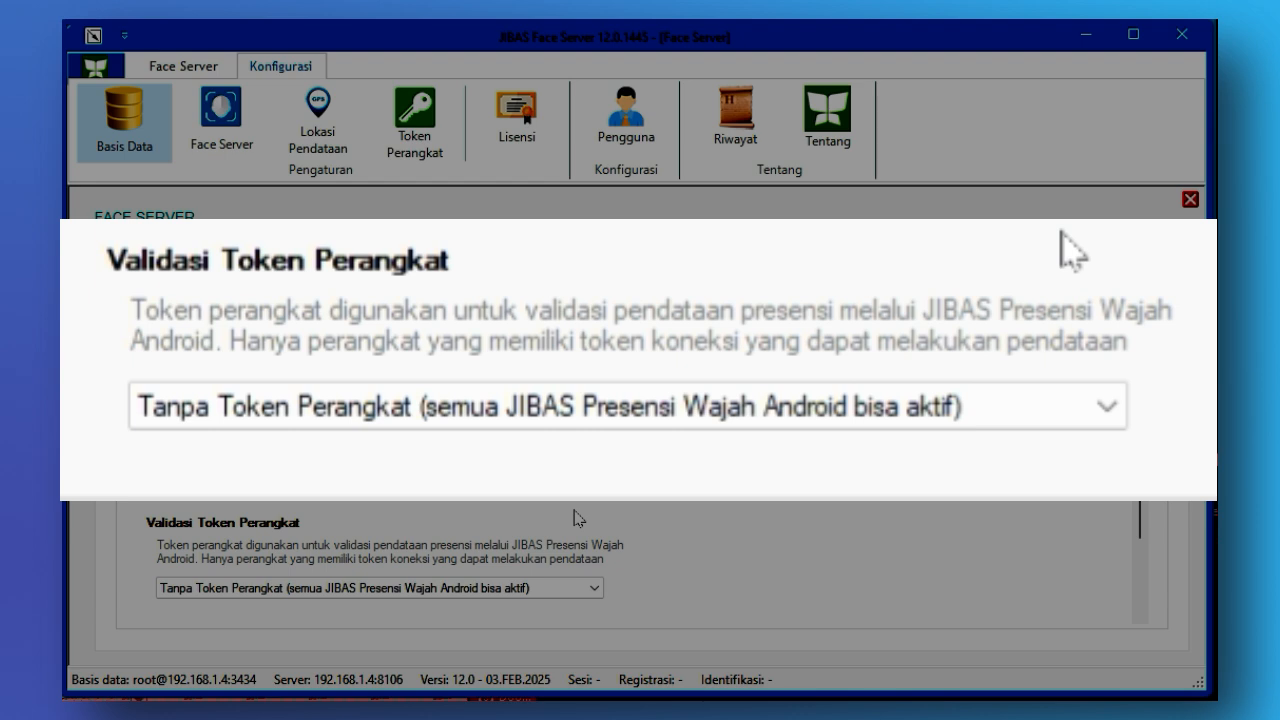
click(422, 591)
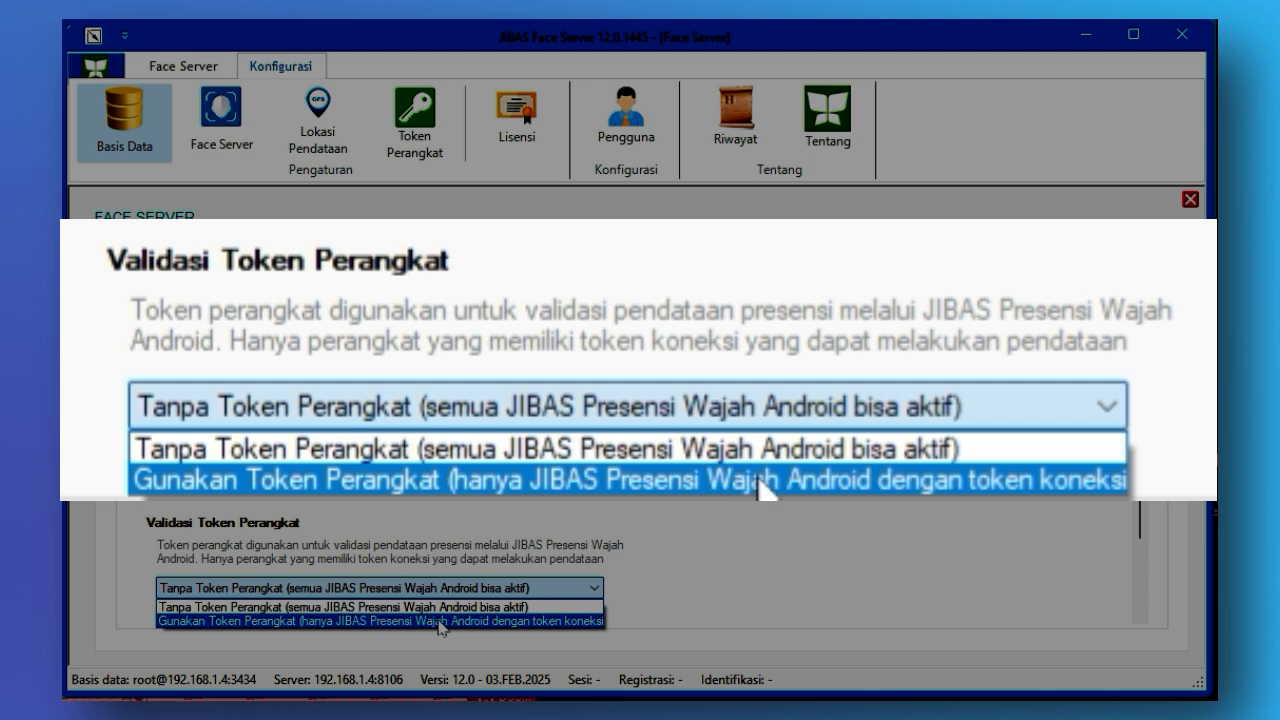
click(578, 621)
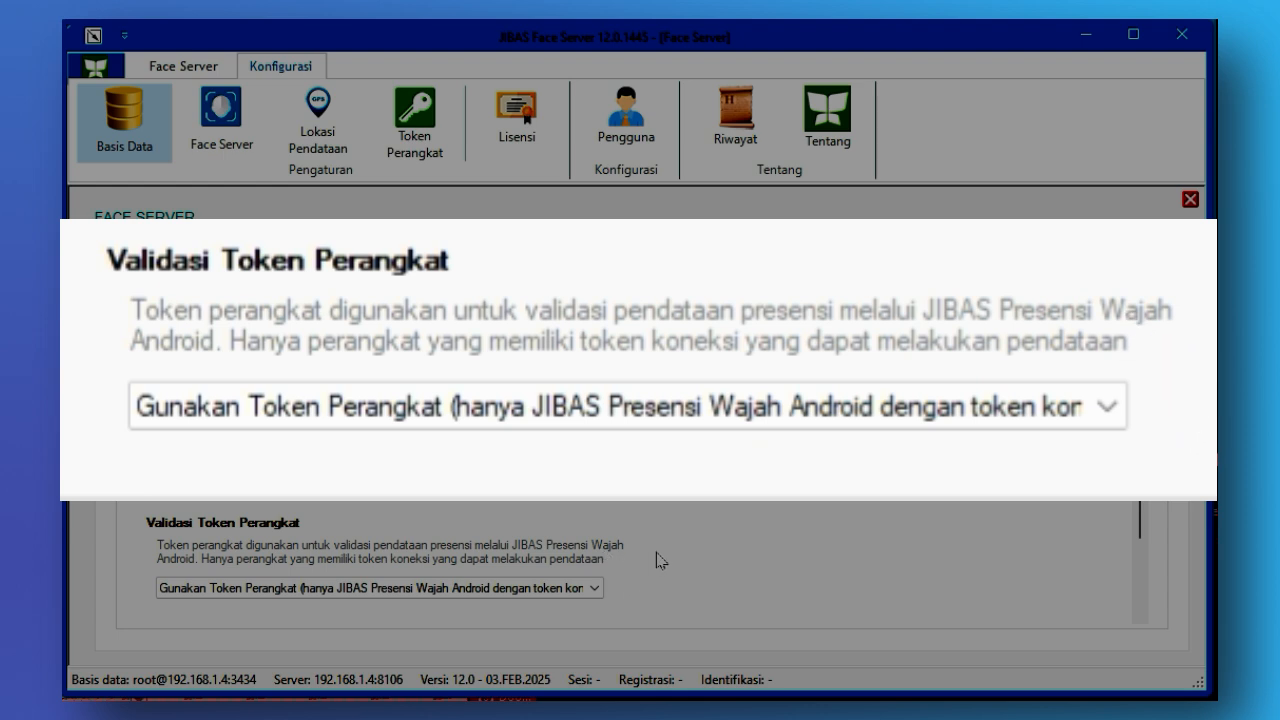
- Save and apply the Face Server application settings
scroll(661, 558, down, 2)
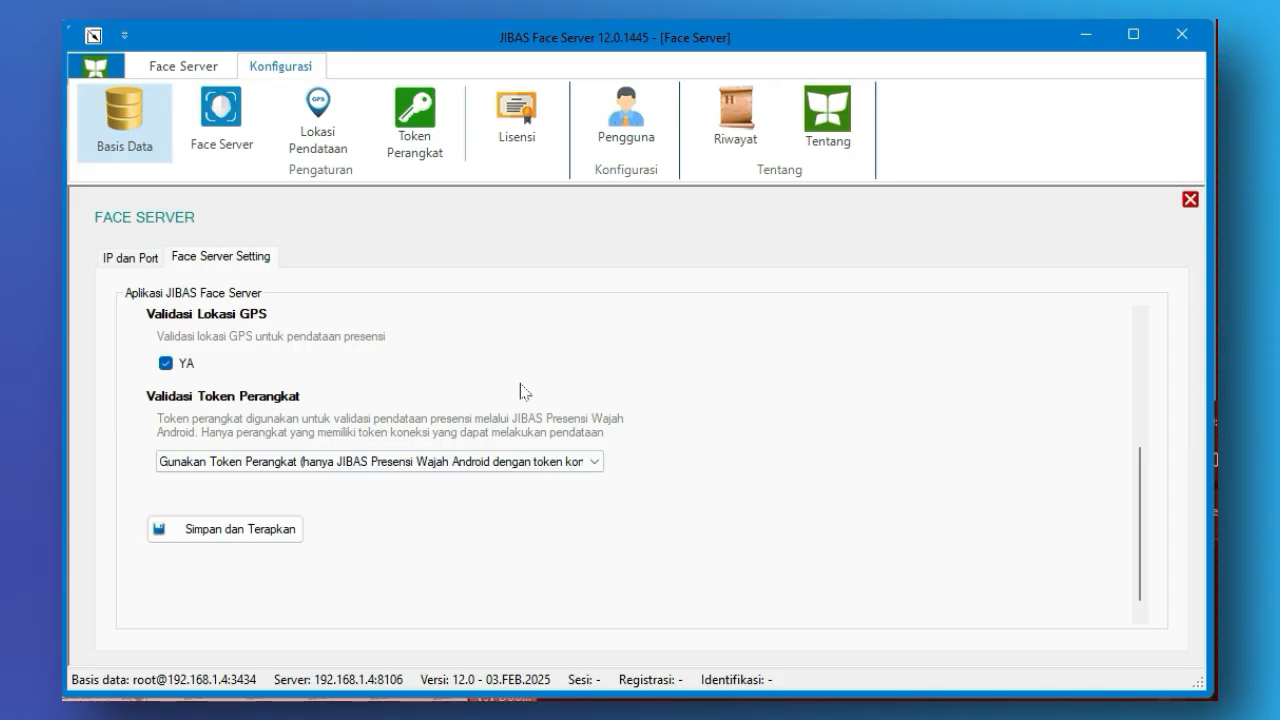
click(283, 541)
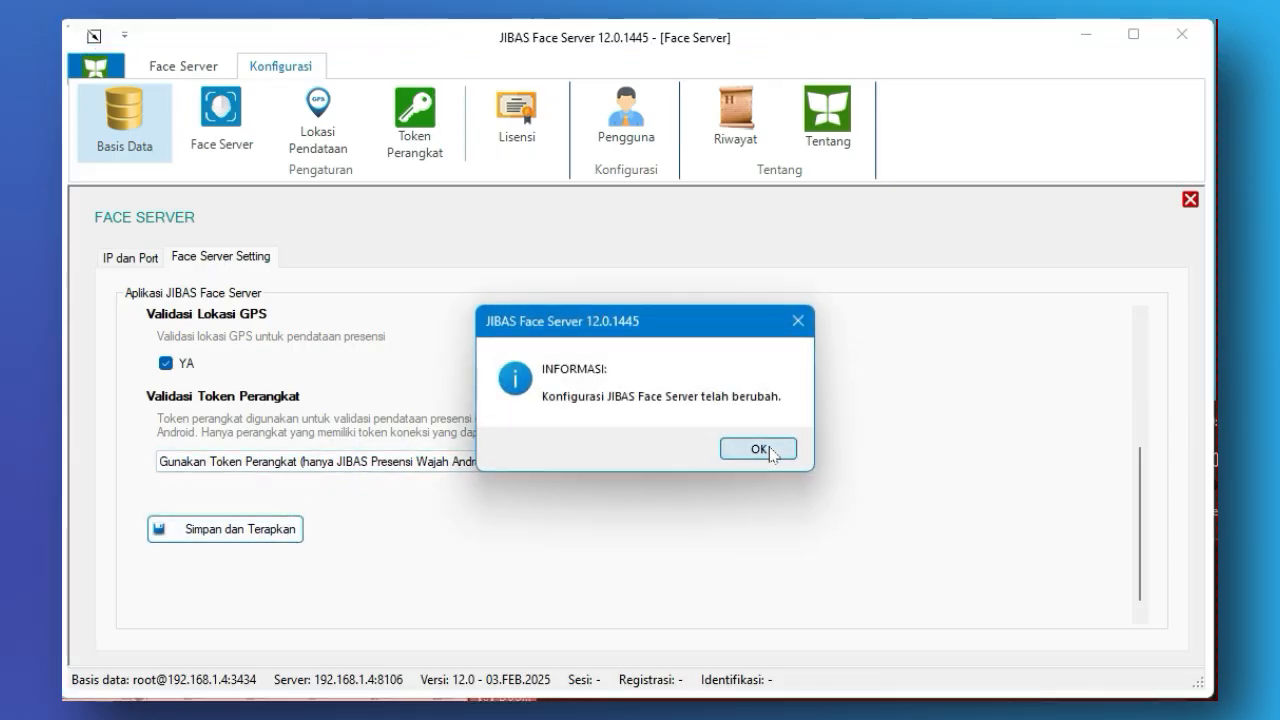
click(759, 449)
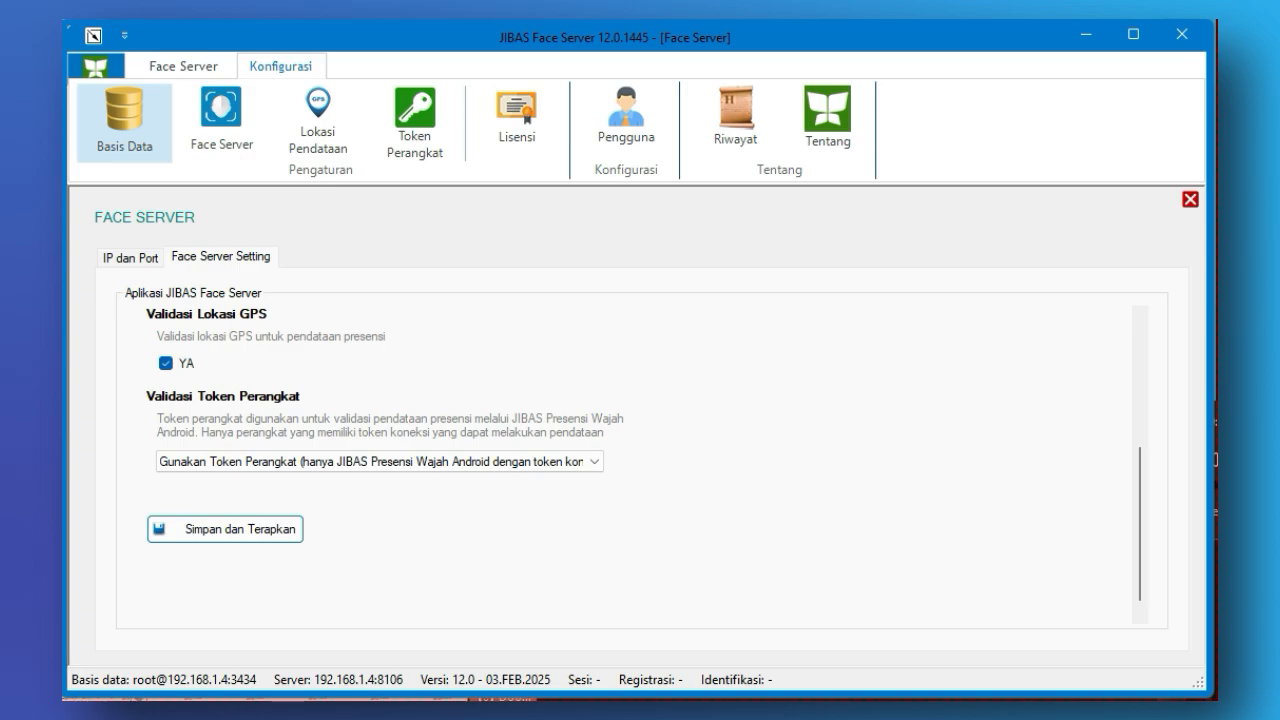